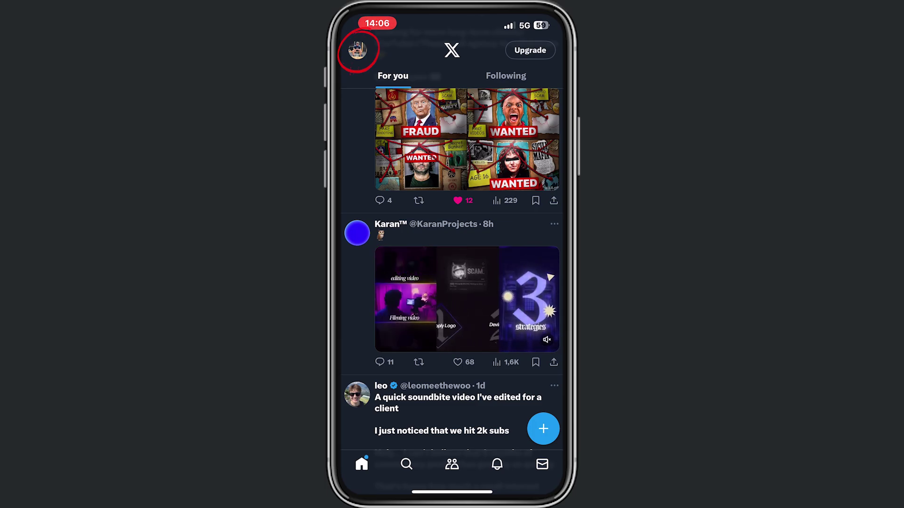
# Step: Open Edit profile from the avatar menu and the account's profile page
pyautogui.click(358, 50)
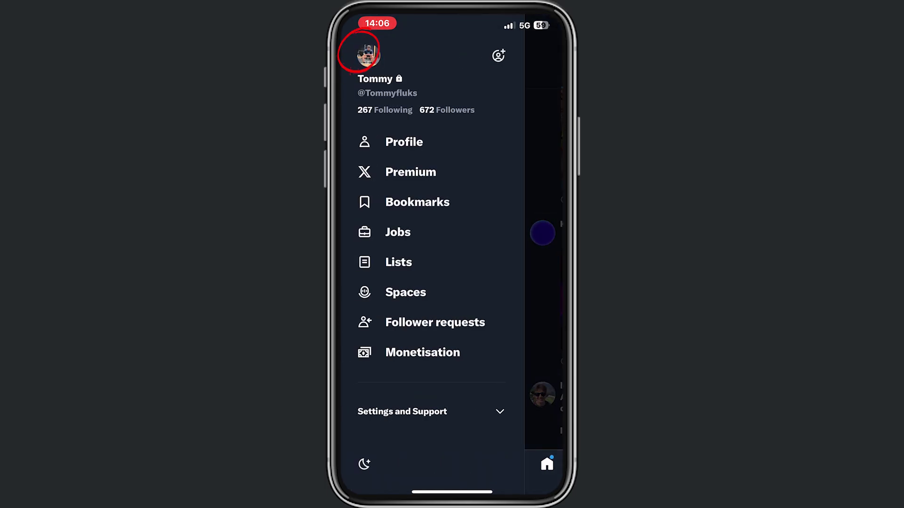
pyautogui.click(368, 56)
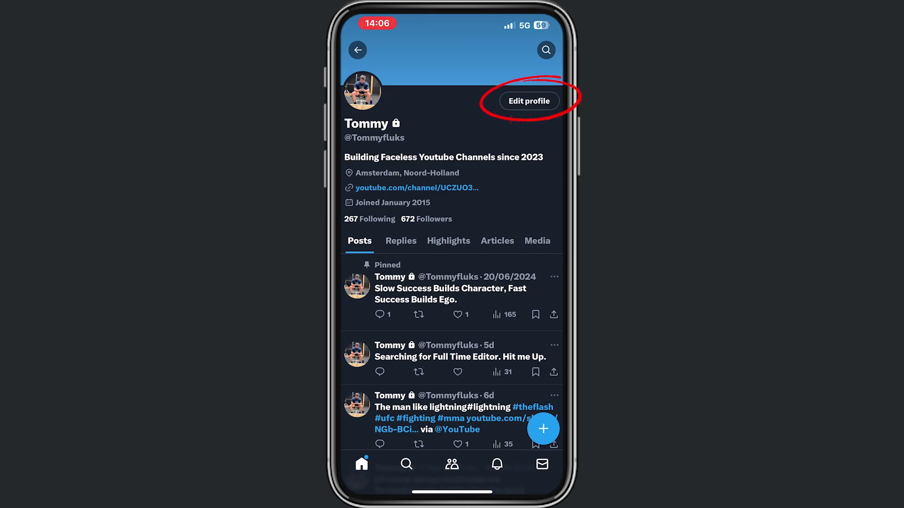
pyautogui.click(529, 101)
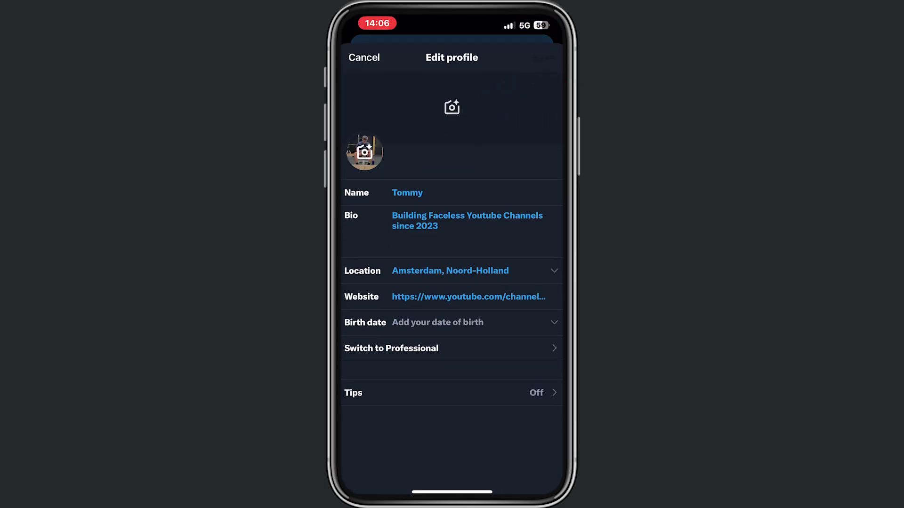
# Step: Agree to X for Professionals and pick Science & Technology via a 'Tech' category search
pyautogui.click(391, 348)
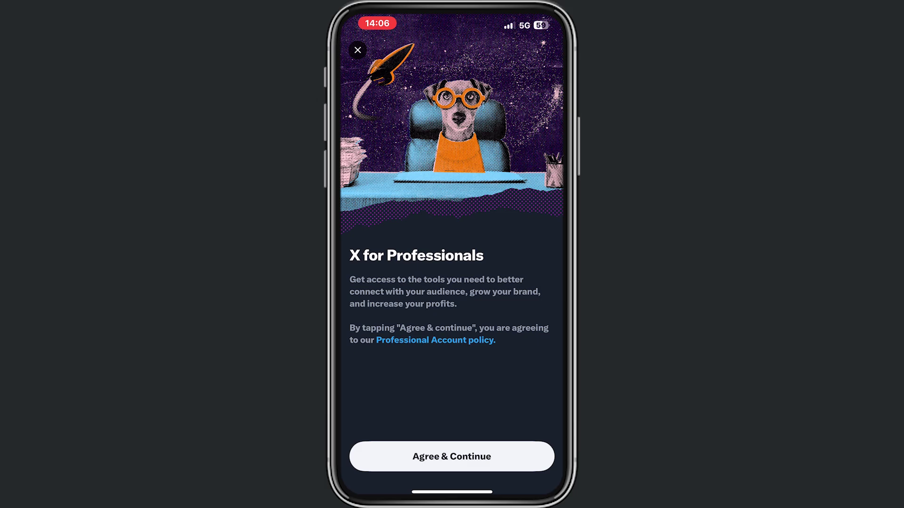
pyautogui.click(451, 457)
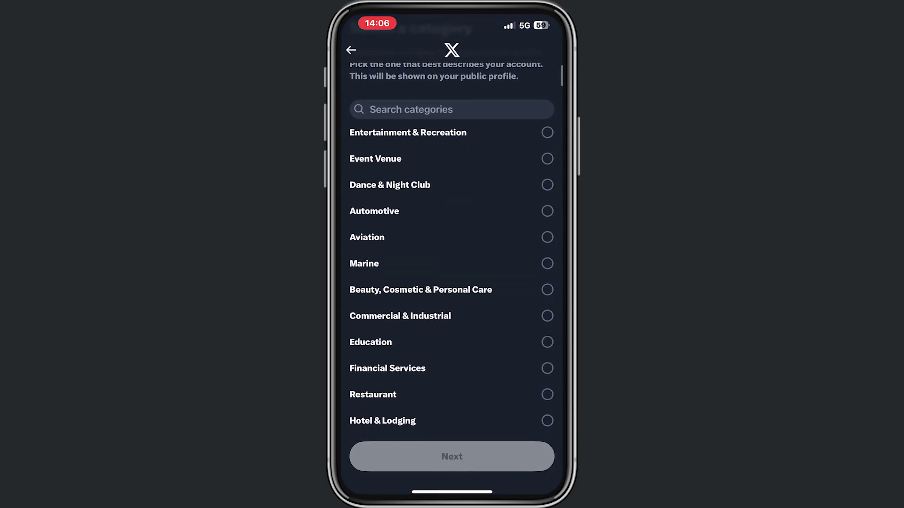
pyautogui.scroll(-2, 452, 282)
pyautogui.scroll(-1, 452, 282)
pyautogui.scroll(2, 451, 283)
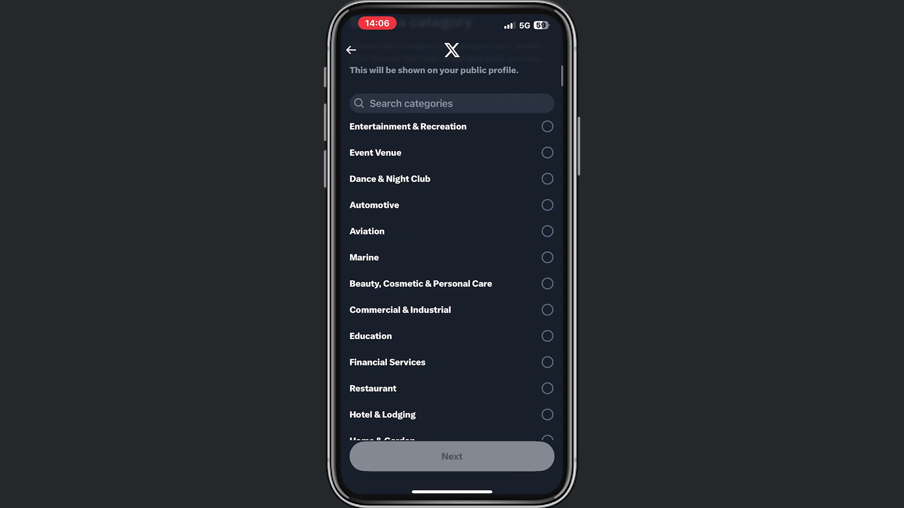
pyautogui.click(452, 130)
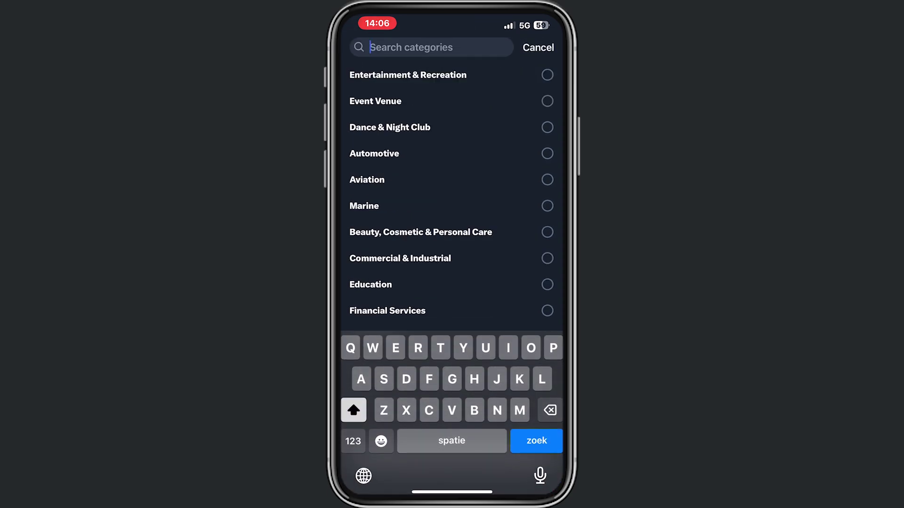
pyautogui.write('Tech')
pyautogui.click(538, 47)
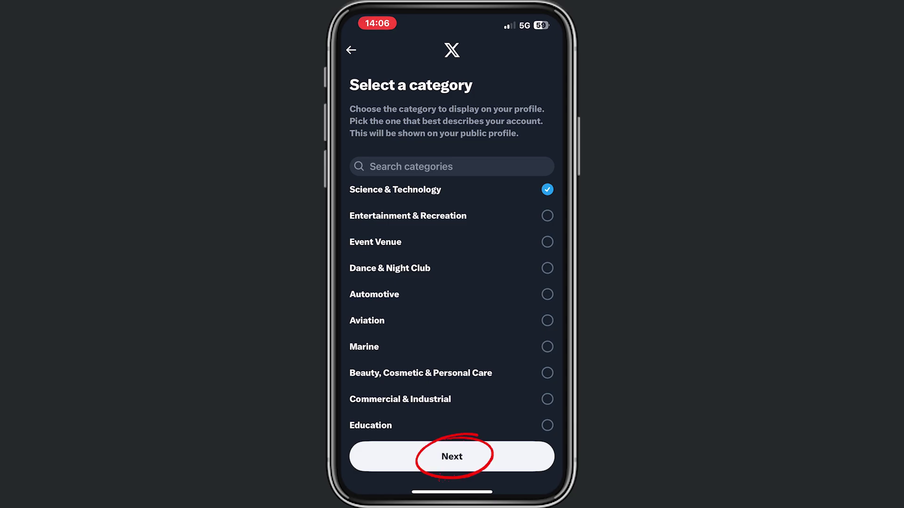
# Step: Confirm the category, select Business as the account type, and reach the welcome screen
pyautogui.click(452, 456)
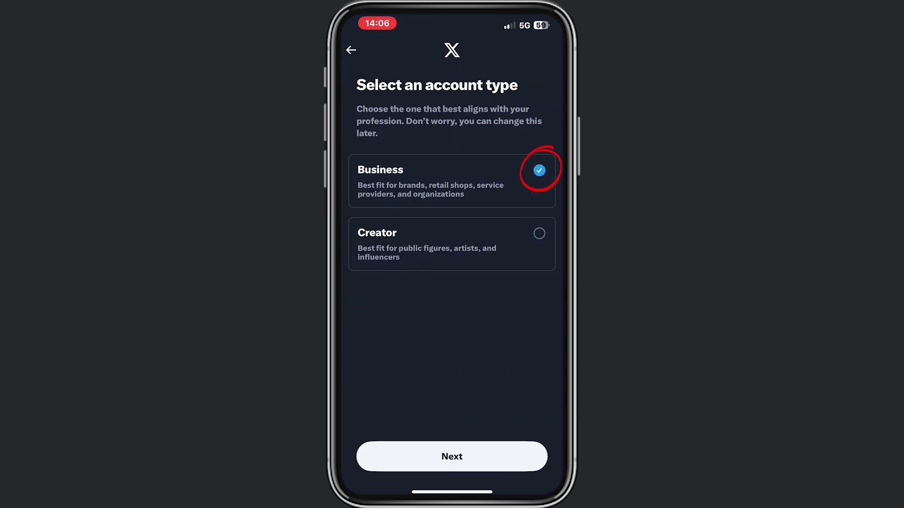
pyautogui.click(539, 170)
pyautogui.click(452, 456)
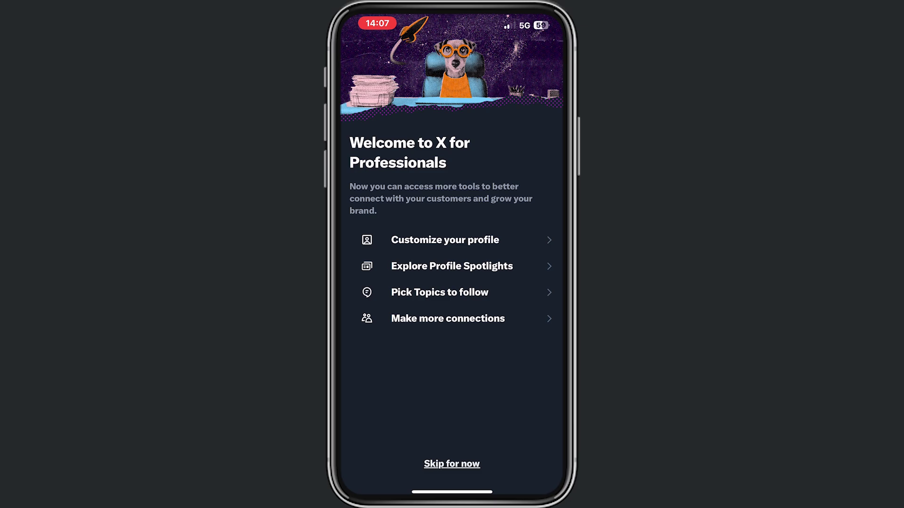
# Step: Skip the welcome suggestions and open Edit professional profile showing Science & Technology
pyautogui.click(451, 464)
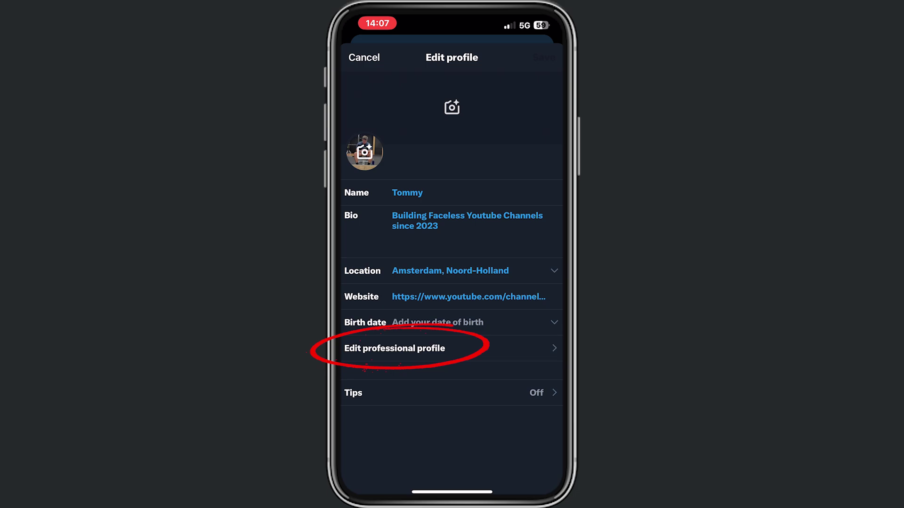
pyautogui.click(394, 348)
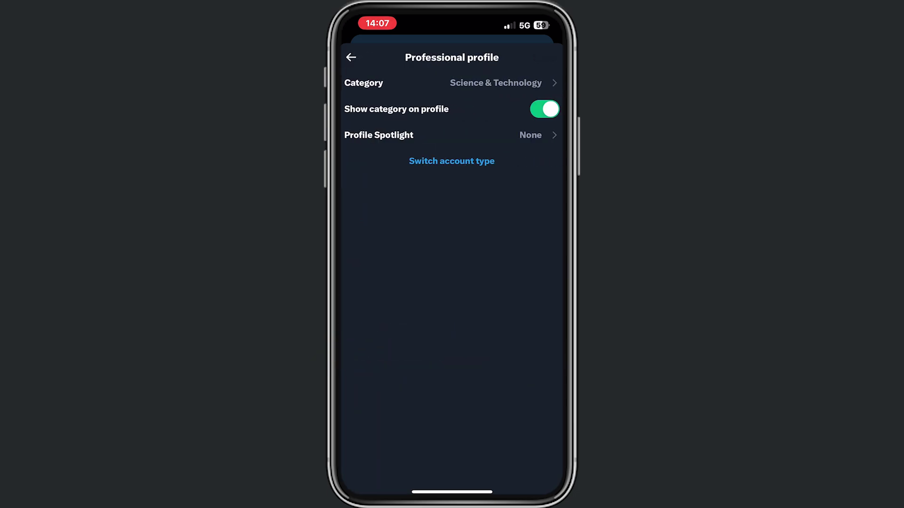